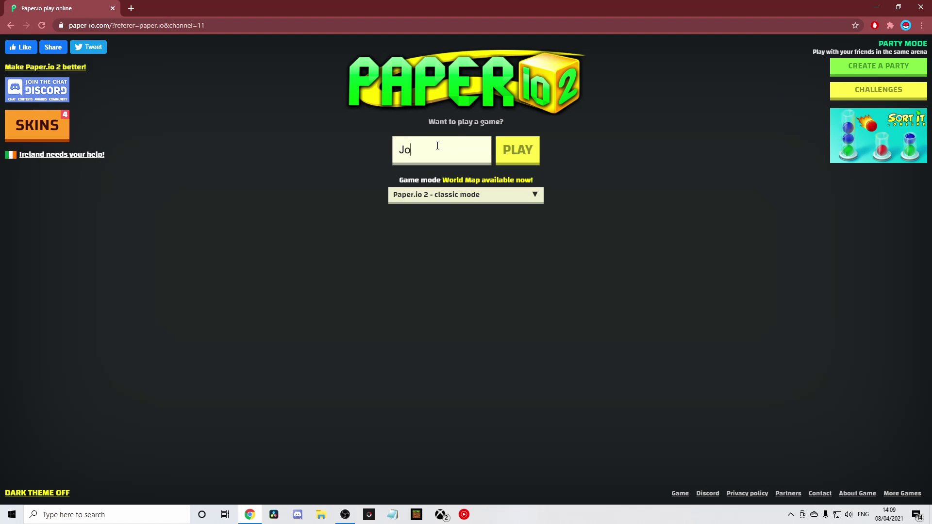
text(omma)
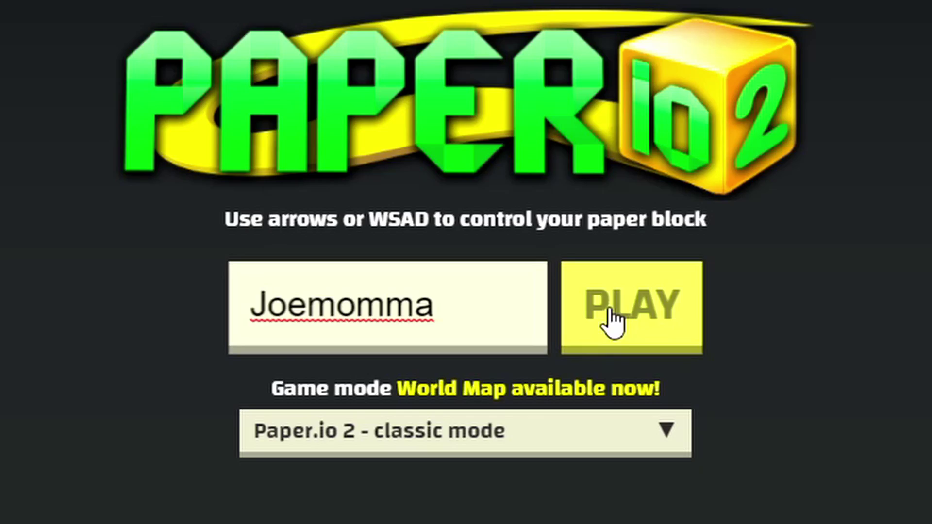
Step: Start a classic-mode Paper.io 2 round as Joemomma
click(615, 316)
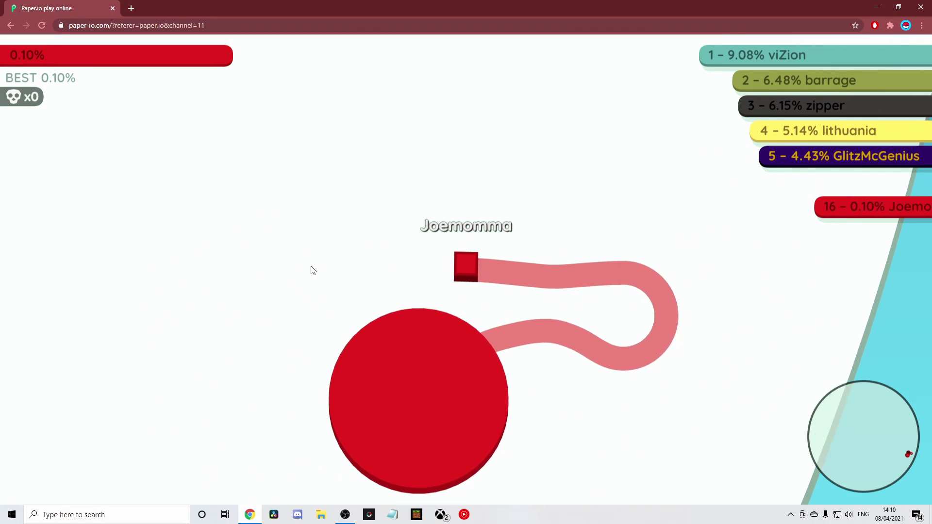